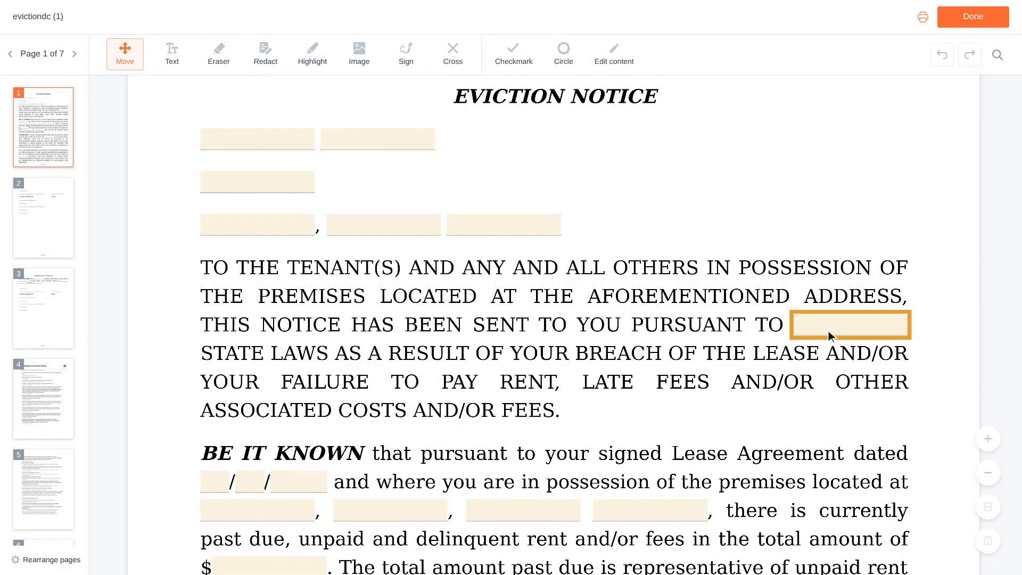
Enter District of Columbia as the state whose laws the eviction notice is sent pursuant to
click(852, 326)
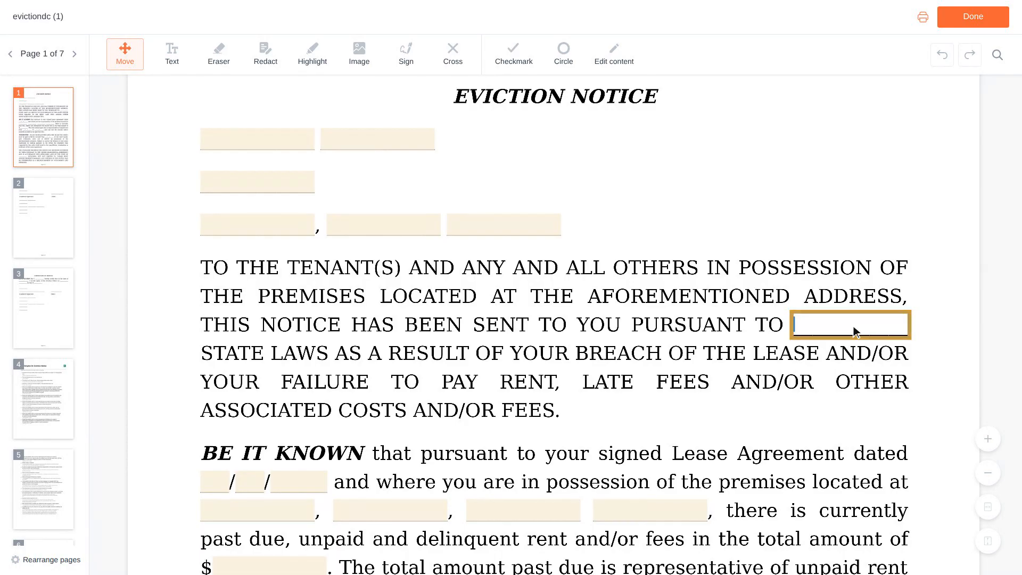
text(Di)
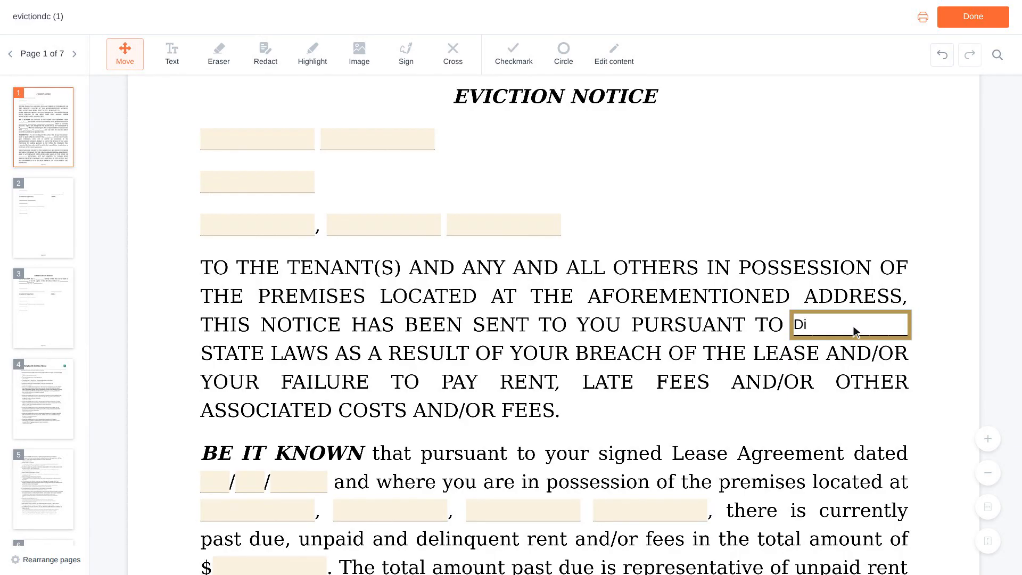
text(strict of Columbia)
Fill in the signed Lease Agreement date in the BE IT KNOWN paragraph as 06/01/2023
scroll(853, 326, down, 3)
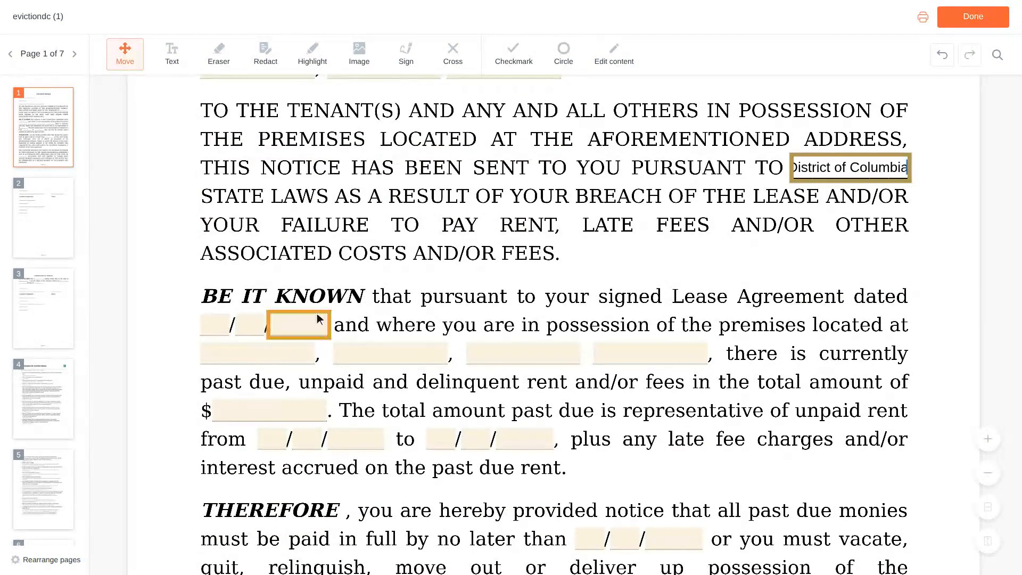
click(218, 329)
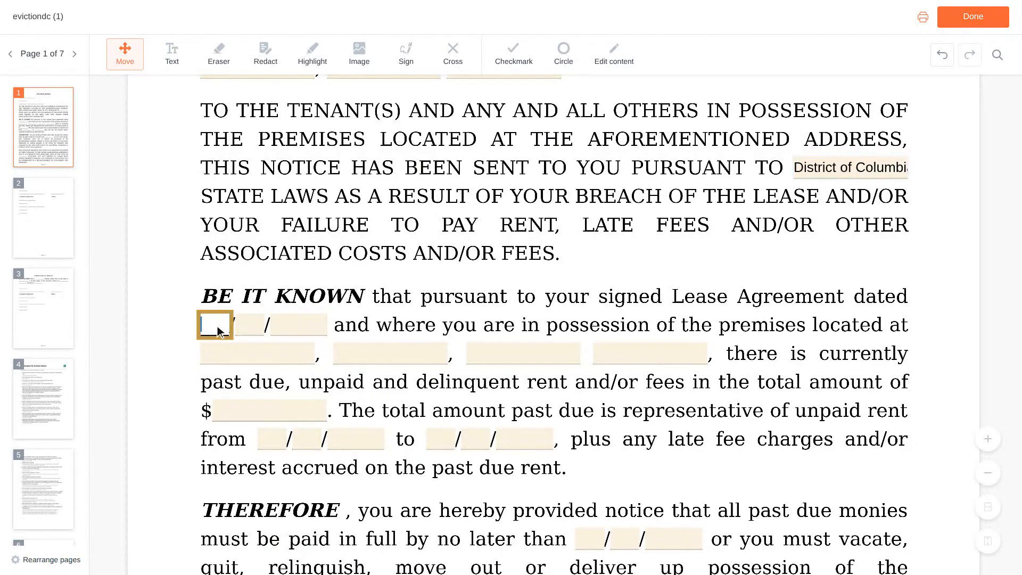
text(06)
click(253, 332)
text(01)
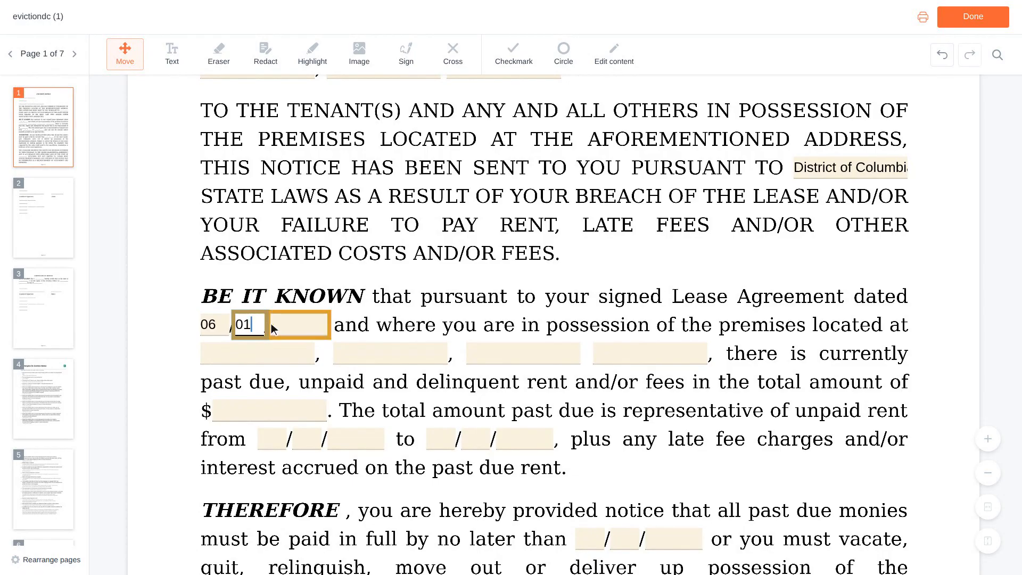
click(300, 329)
text(2023)
Fill in the location of the leased premises with the street address, city, state and ZIP code
scroll(301, 325, down, 1)
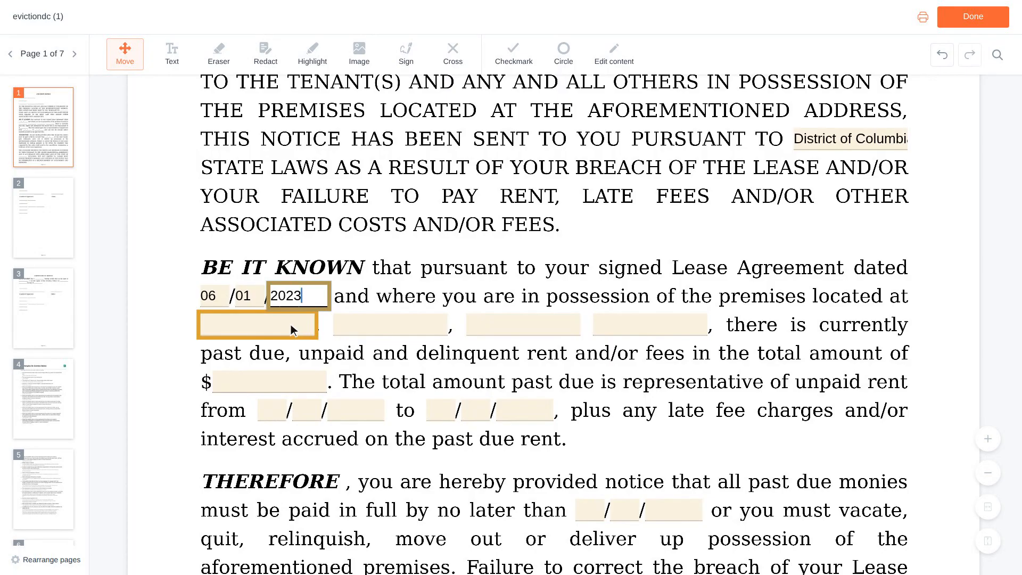
click(260, 325)
text(123 Main S)
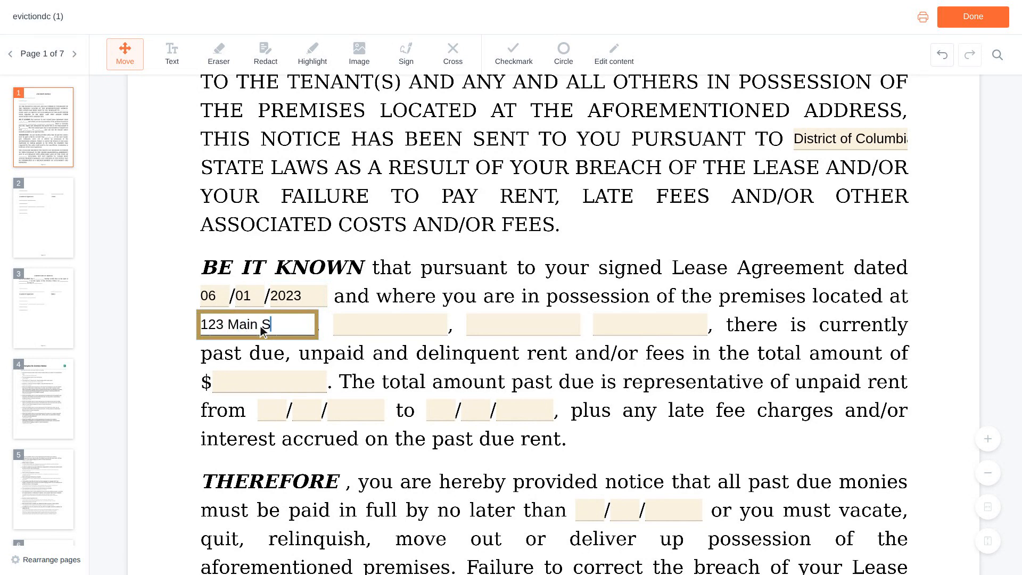
text(treet, Apt 4)
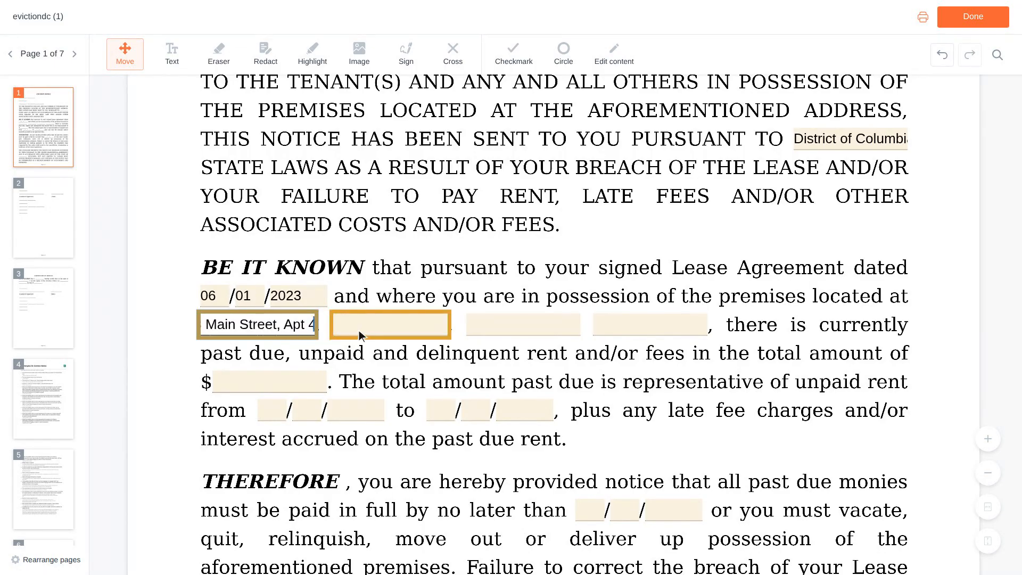
click(392, 326)
text(Washington)
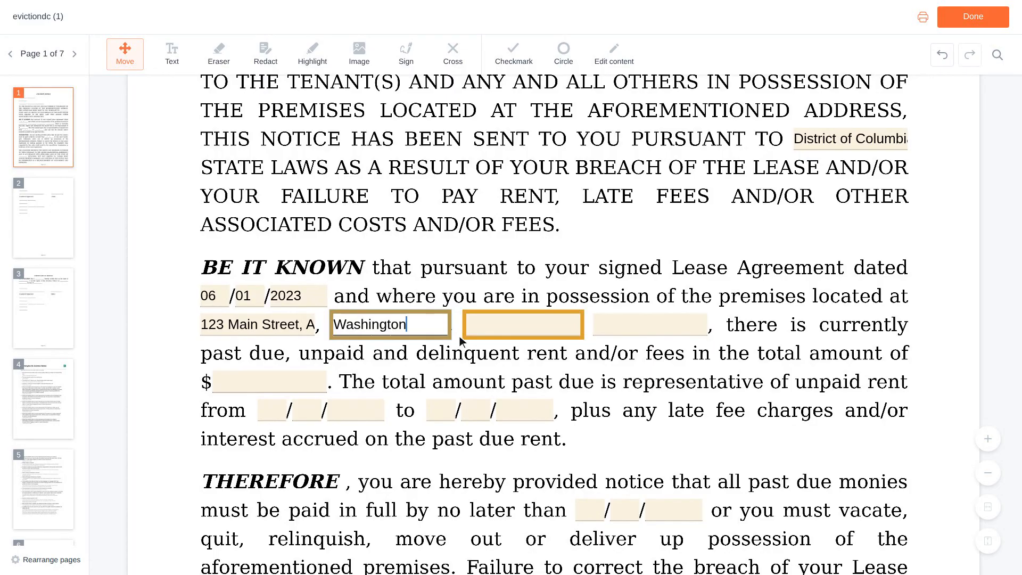
click(525, 326)
text(DC)
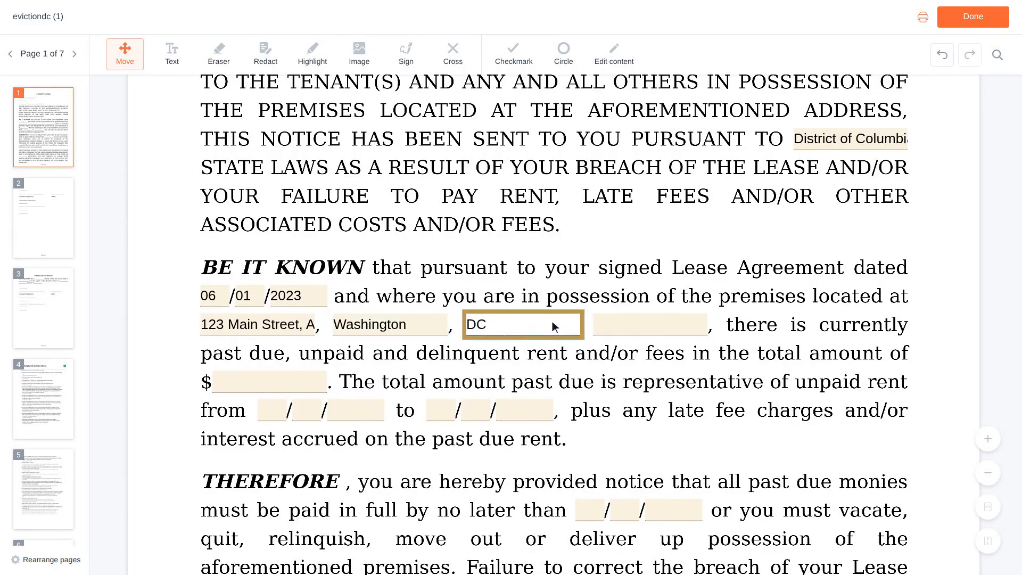
click(651, 324)
text(20001)
Enter 1,250 as the total amount of past due rent and fees
scroll(656, 331, down, 1)
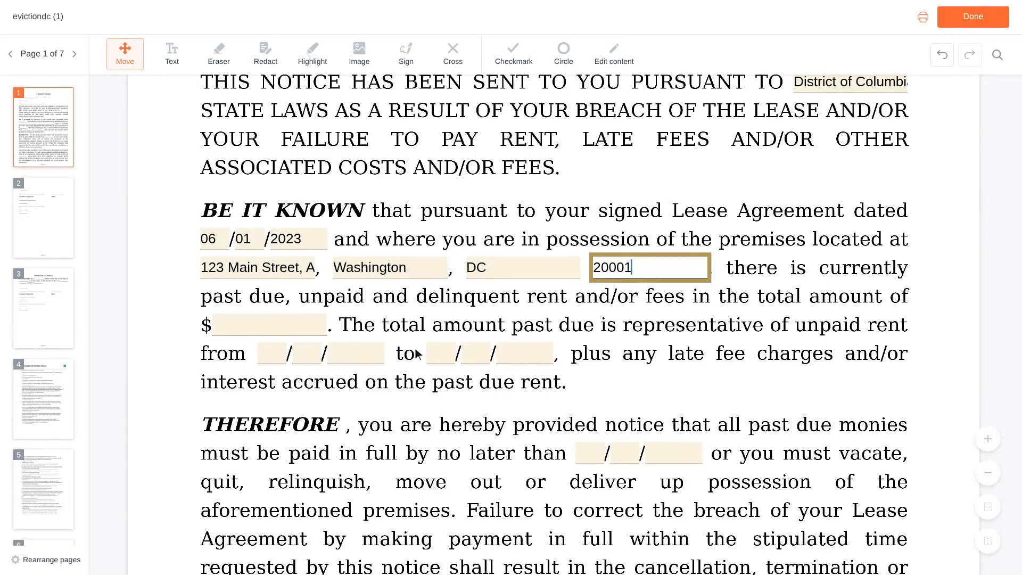
click(274, 326)
text(1,250)
Set the start date of the unpaid rent period to 02/01/2024
scroll(272, 325, down, 1)
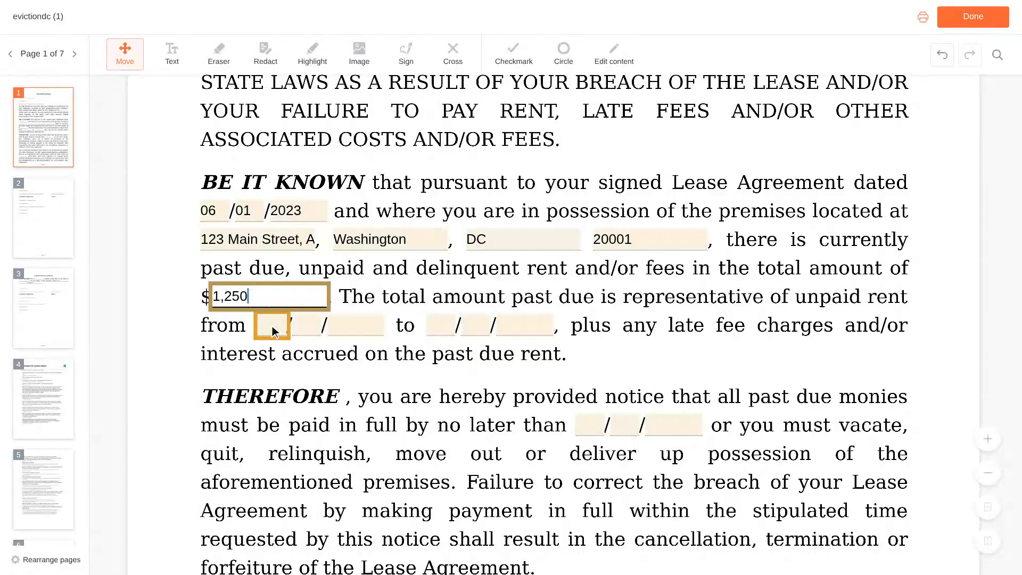
click(272, 328)
text(02)
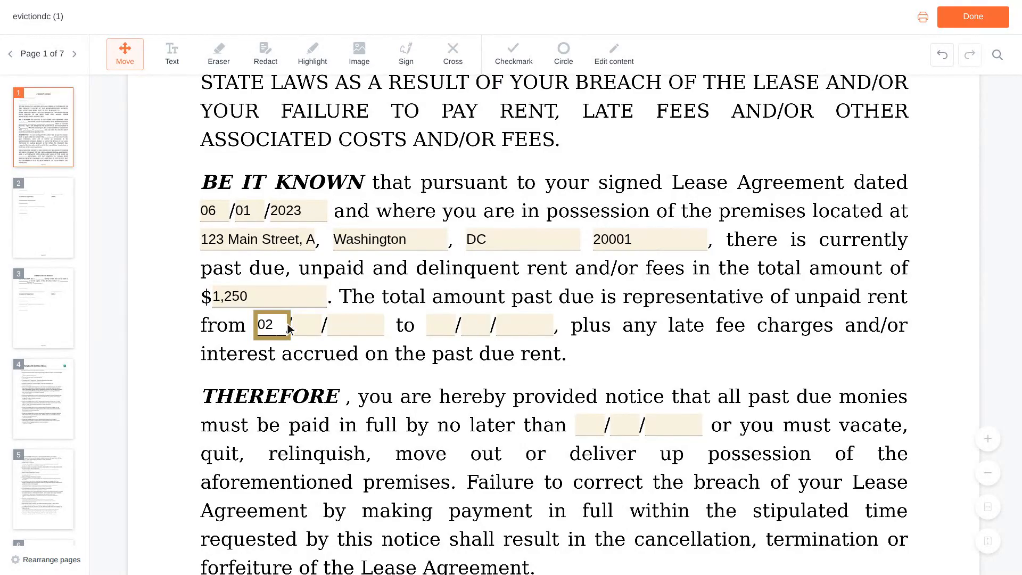
click(310, 330)
text(01)
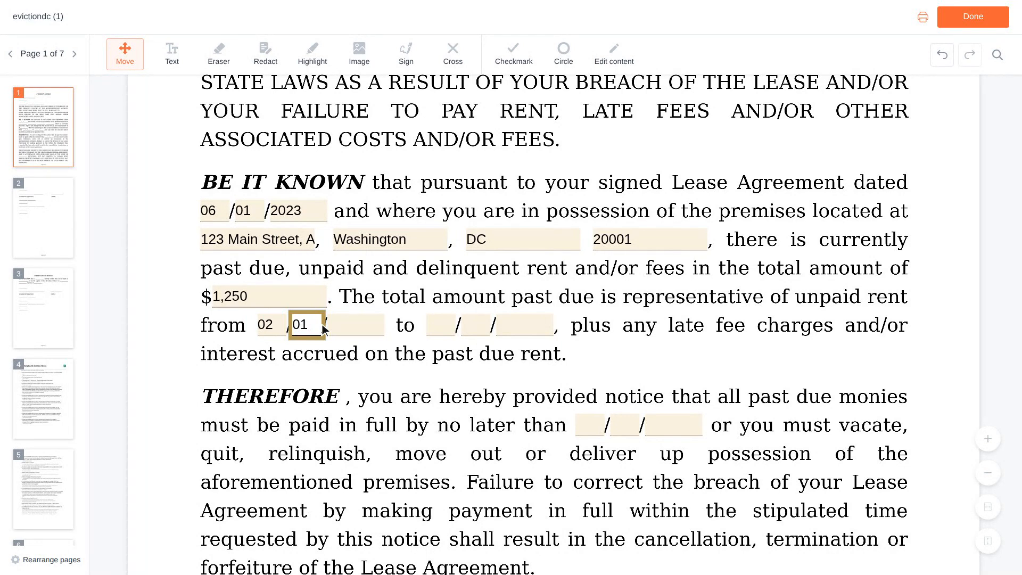
click(361, 332)
text(2024)
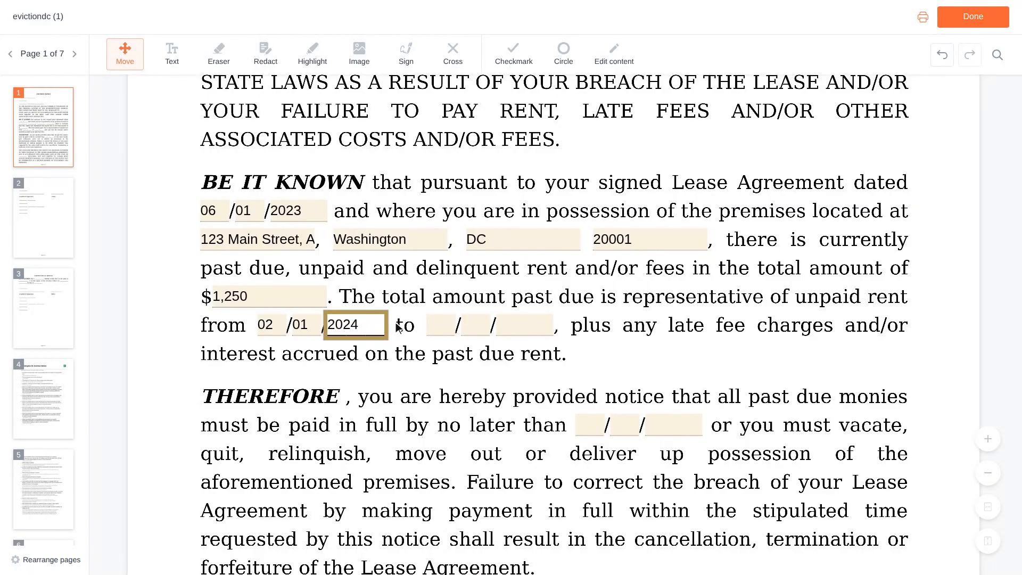
Set the end date of the unpaid rent period to 03/01/2024
click(444, 331)
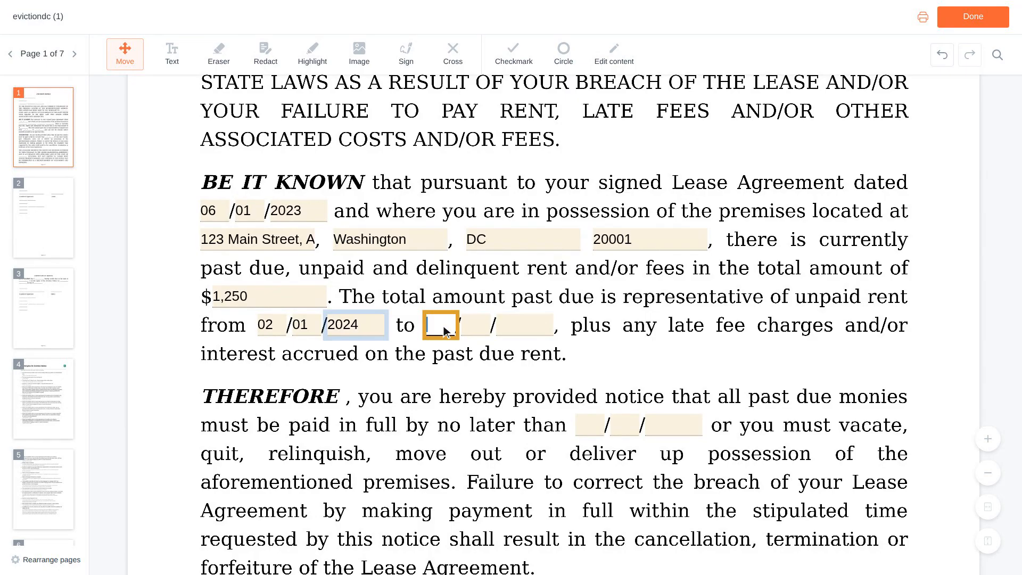
text(03)
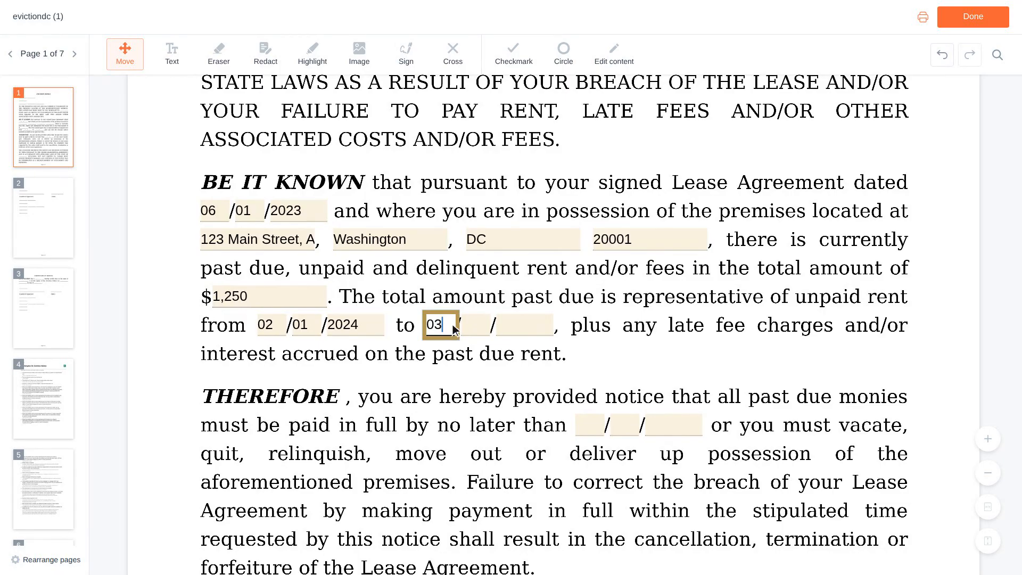
click(481, 331)
text(01)
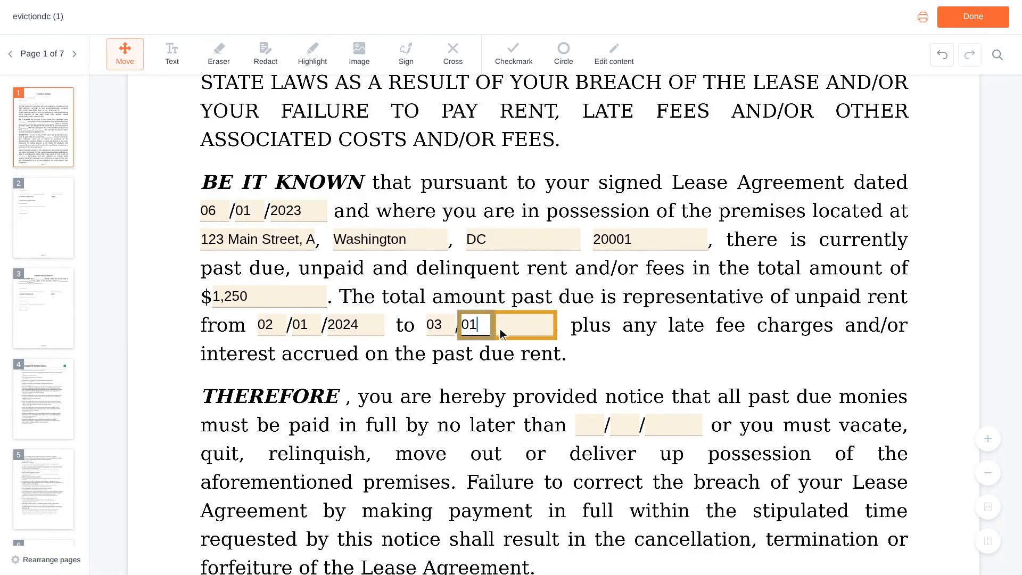
click(525, 330)
text(2024)
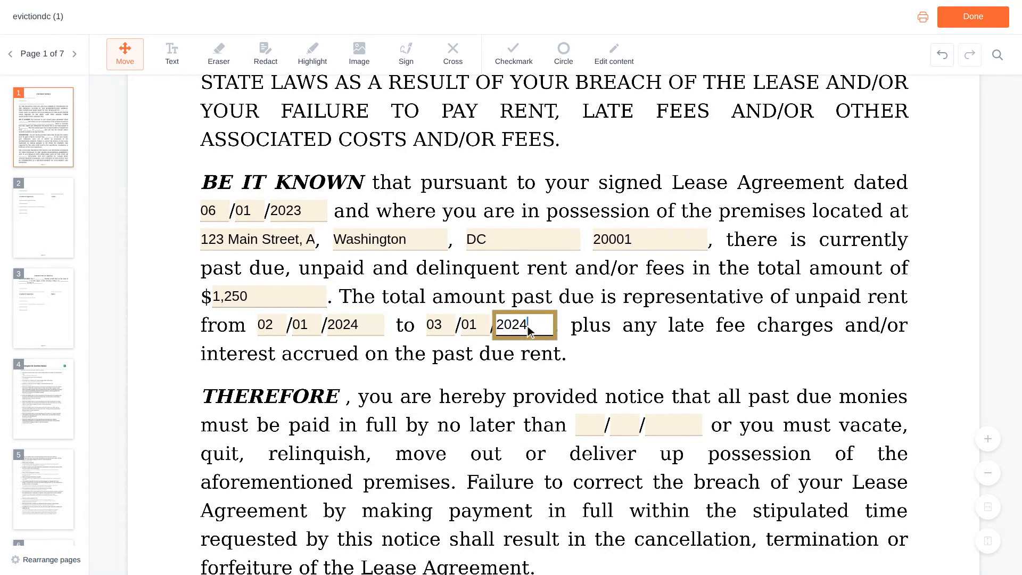
Fill in the payment deadline in the THEREFORE paragraph as 04/15/2024
scroll(528, 331, down, 2)
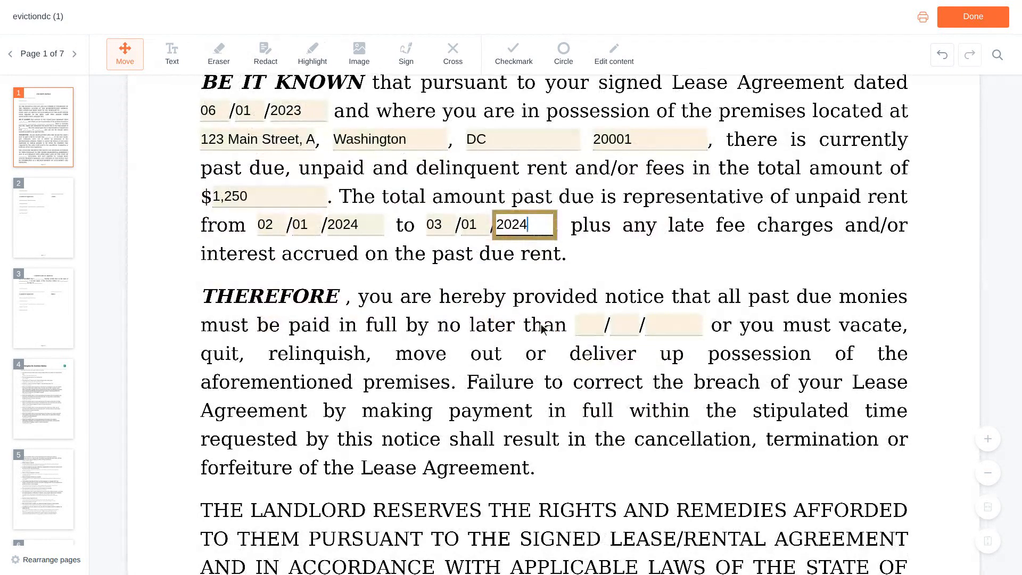
click(592, 330)
text(04)
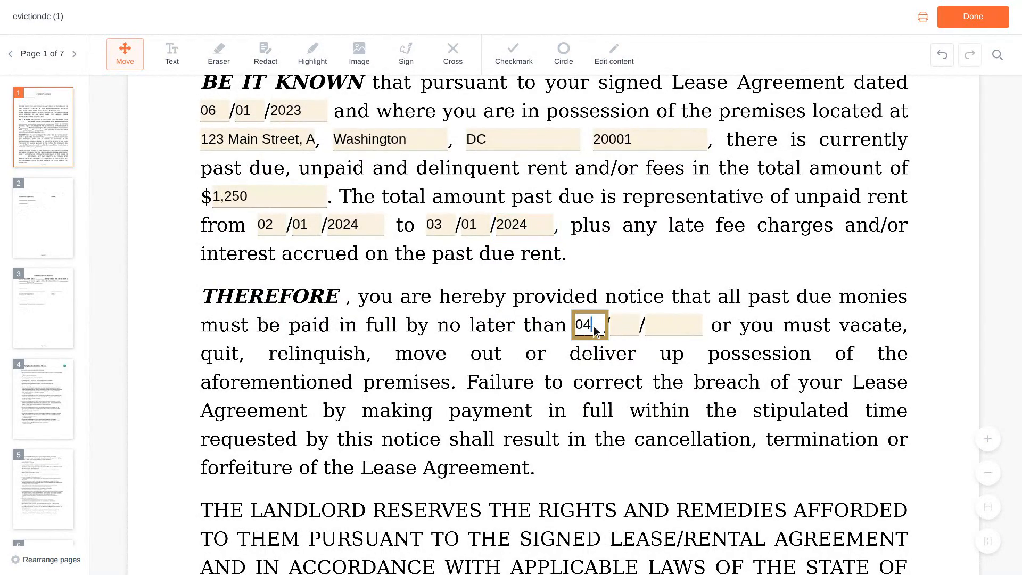
click(627, 331)
text(15)
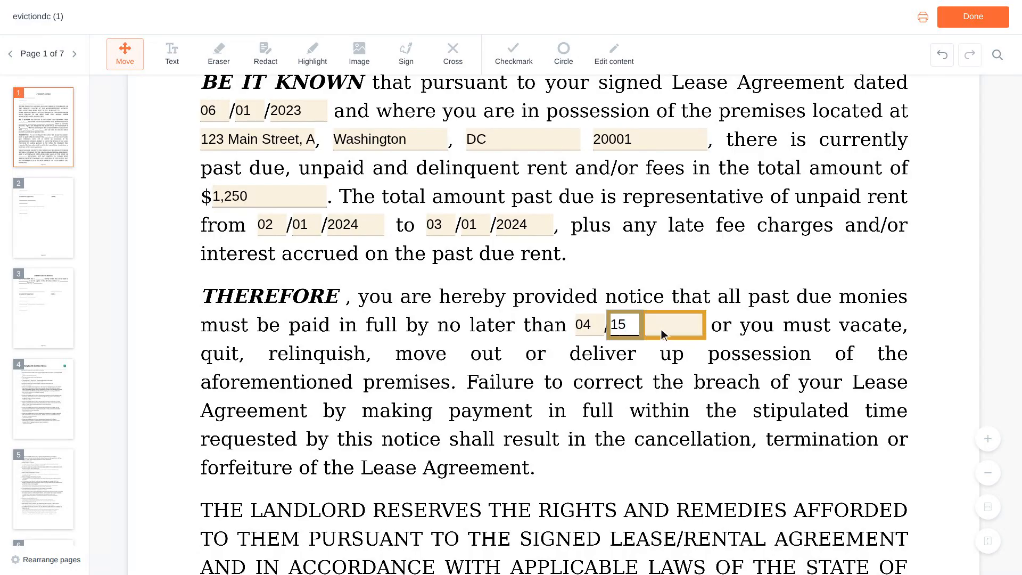
click(675, 326)
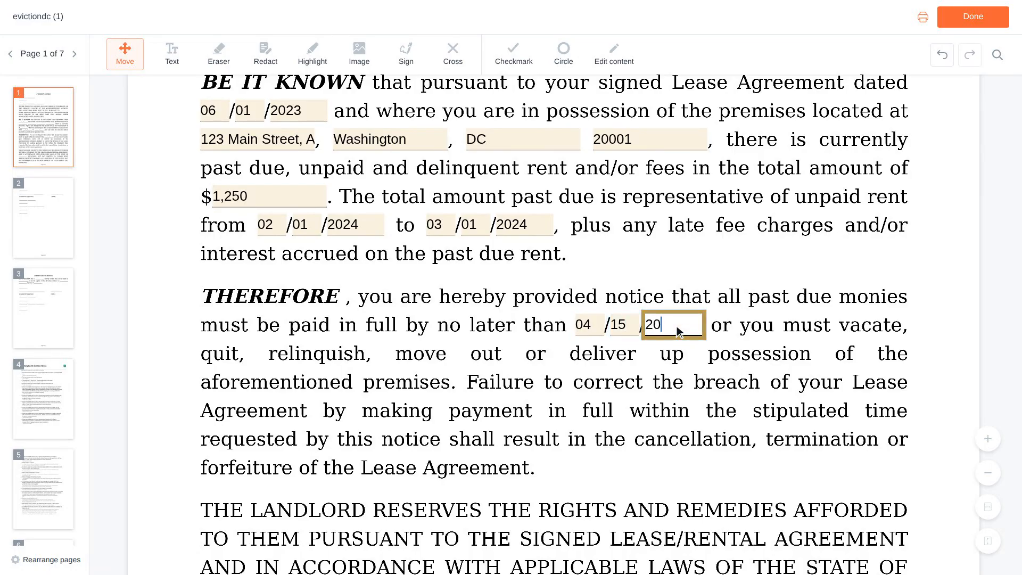
text(202)
Enter District of Columbia as the state in the paragraph reserving the landlord's rights and remedies
scroll(676, 326, down, 5)
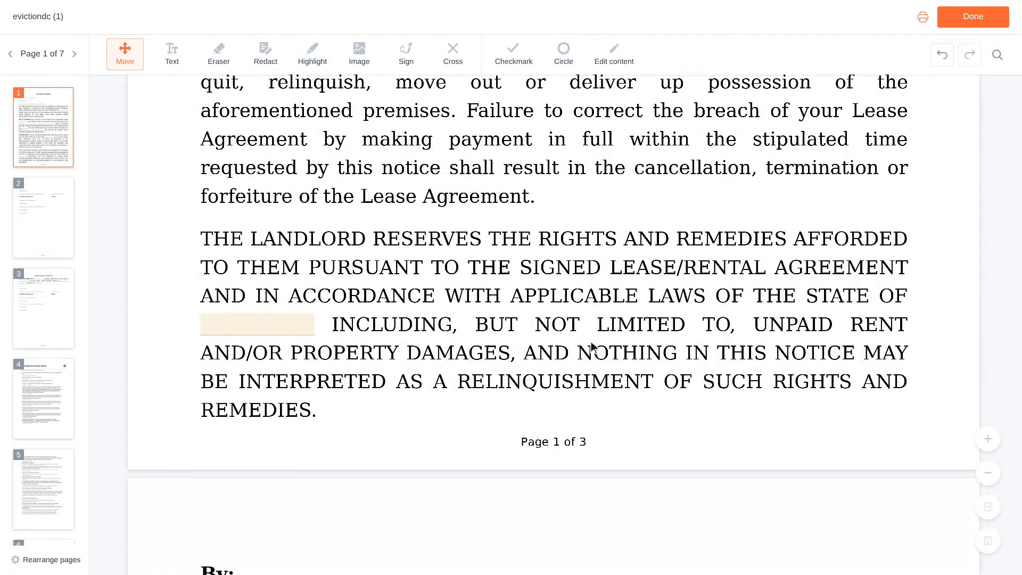
click(261, 326)
text(District of Columbia)
Enter 03/15/2024 as the date beside the landlord signature on page 2
scroll(260, 326, up, 7)
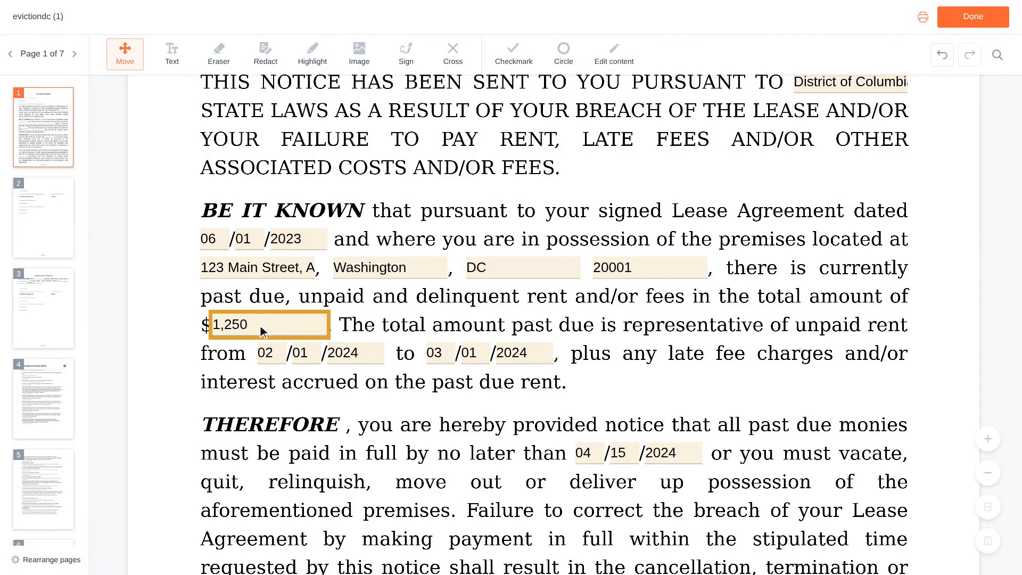
key(Tab)
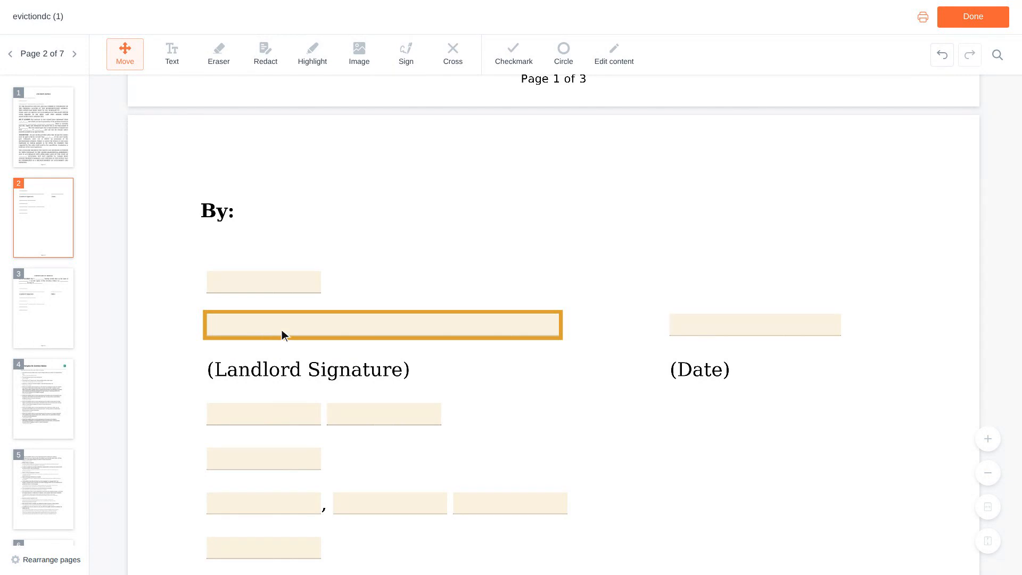
click(341, 343)
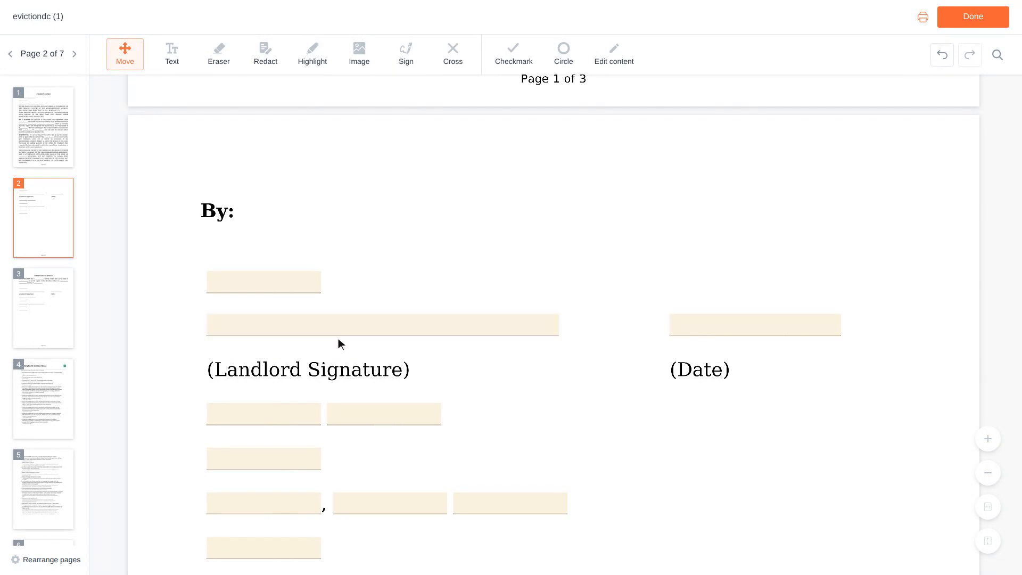
click(753, 327)
text(03/15/2024)
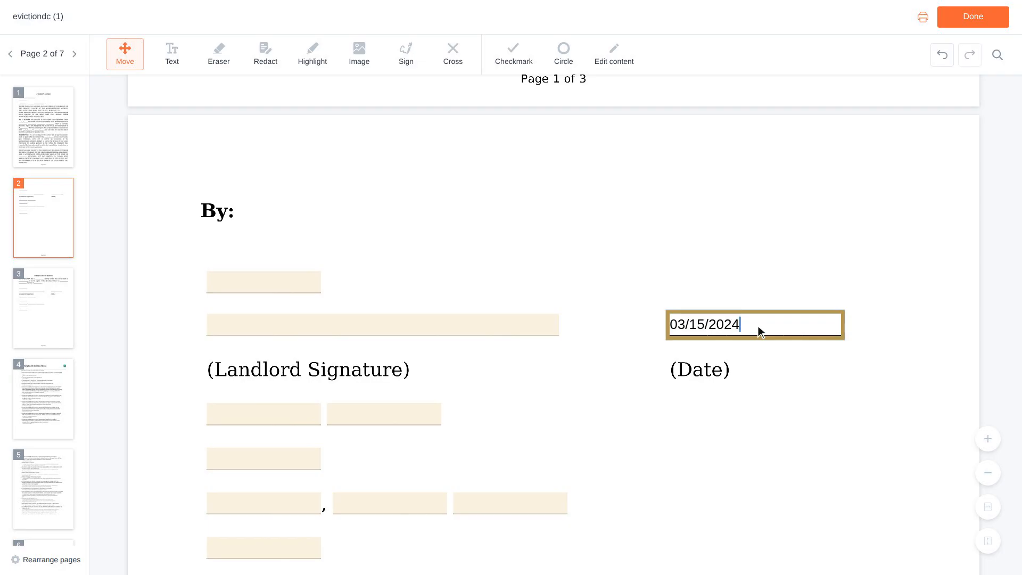